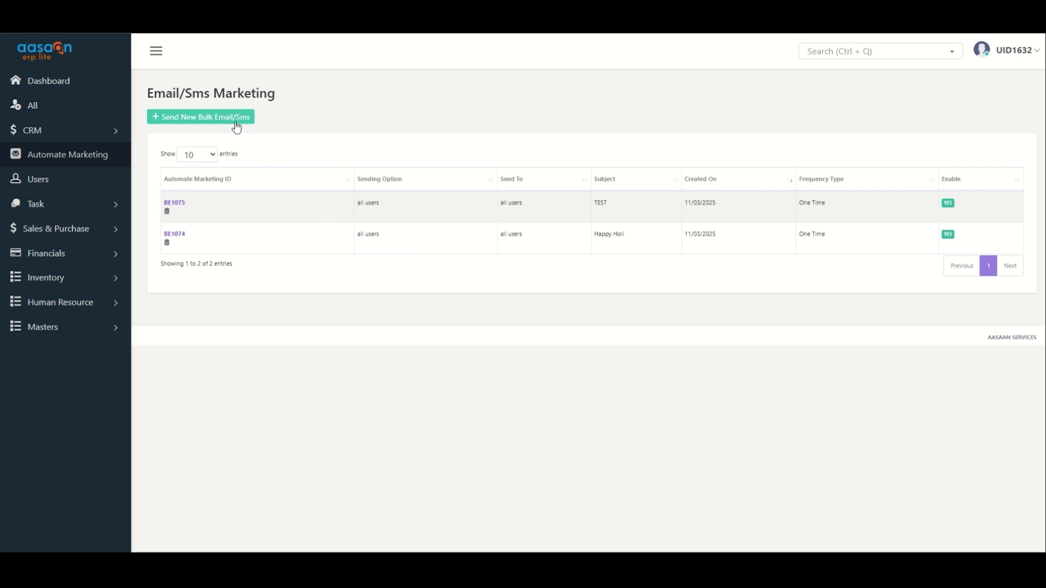
Start a new bulk email/SMS job.
left_click(215, 119)
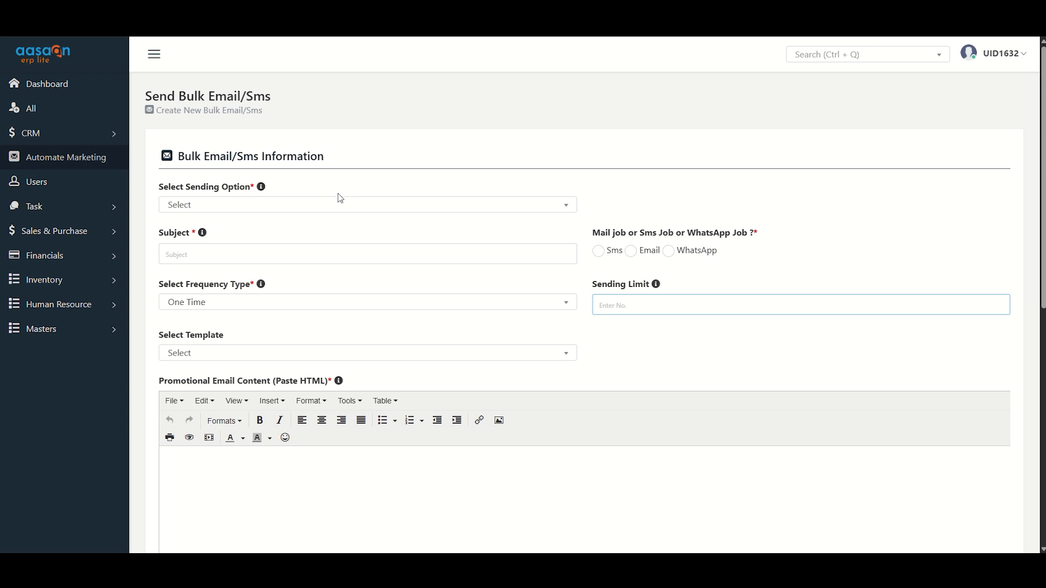
Try Send By Account Customers as the sending option and browse the accounts it offers.
left_click(228, 207)
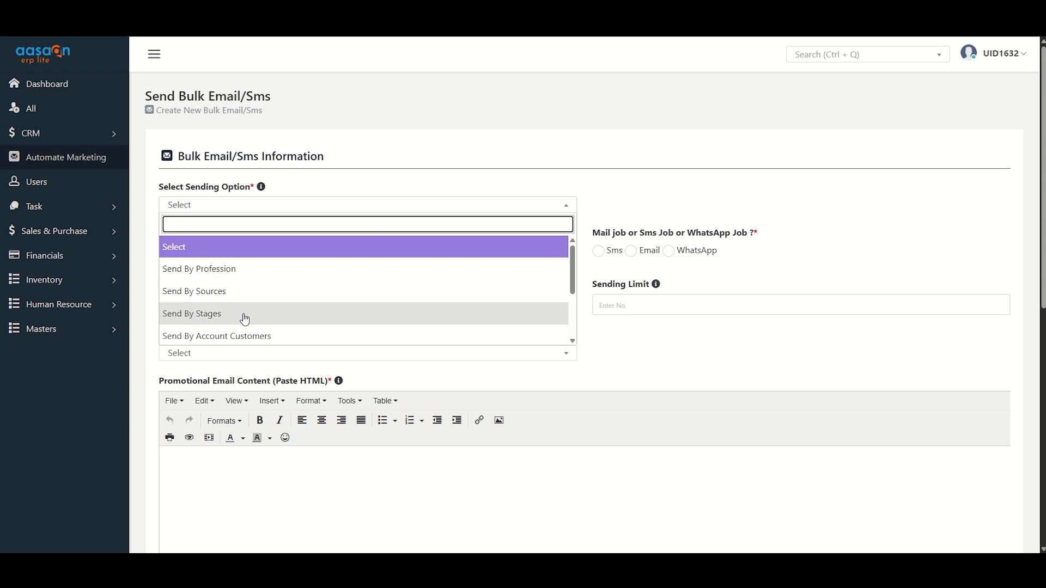
scroll(243, 315, "down", 3)
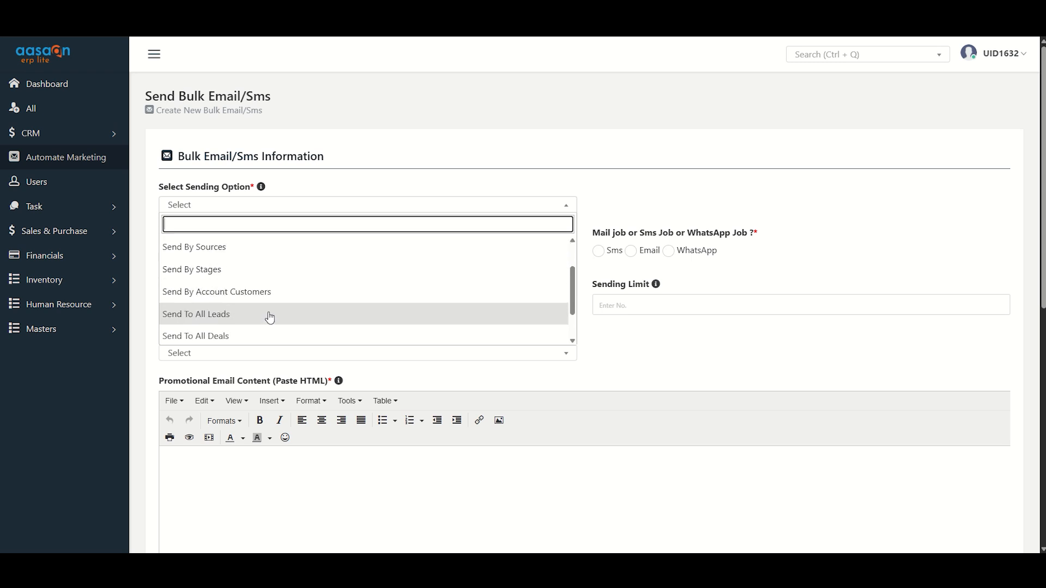
left_click(228, 285)
left_click(673, 209)
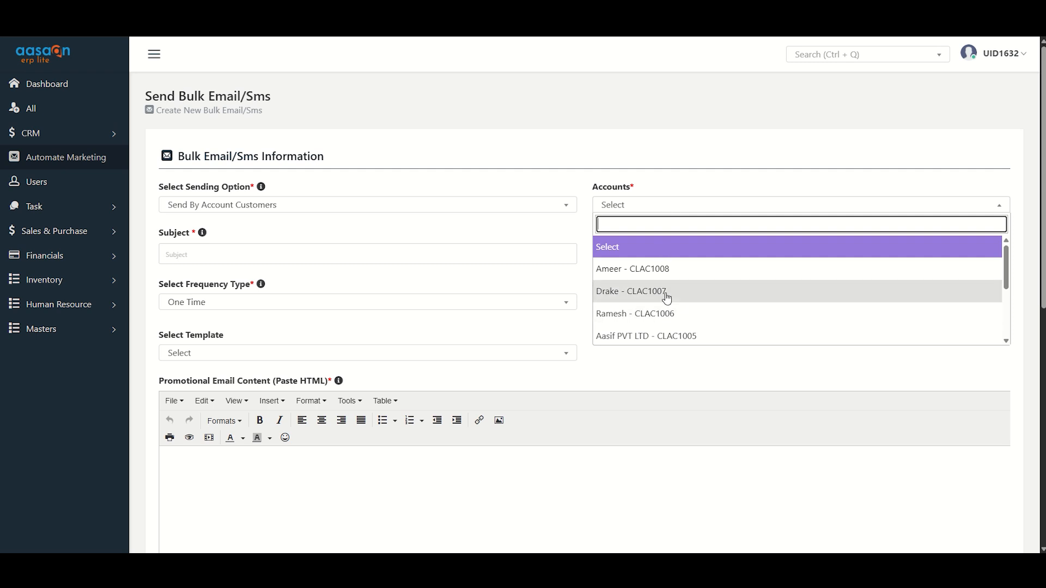
scroll(681, 299, "down", 4)
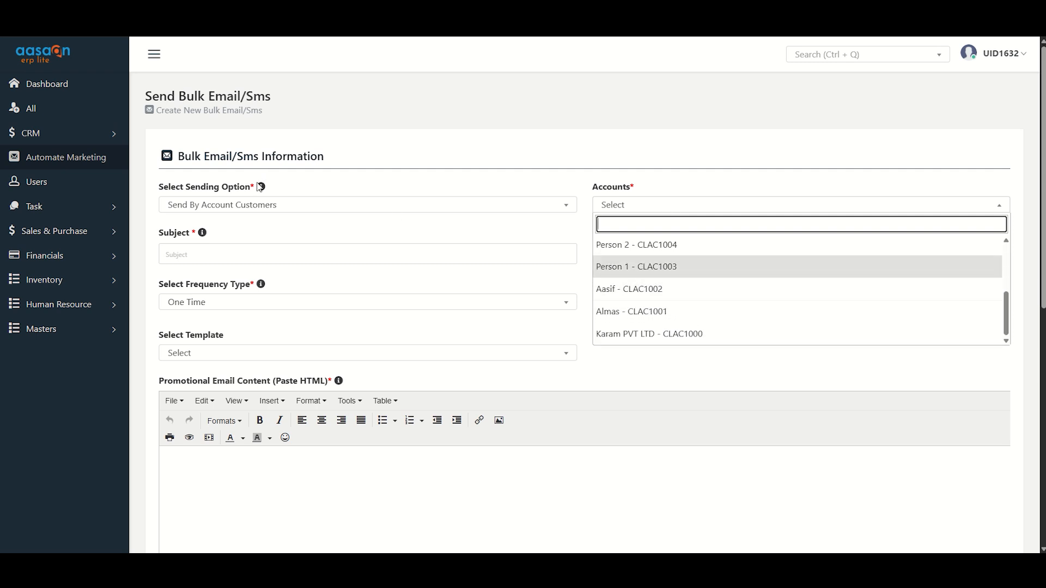
Set the job's sending option to Send To All Users.
left_click(260, 212)
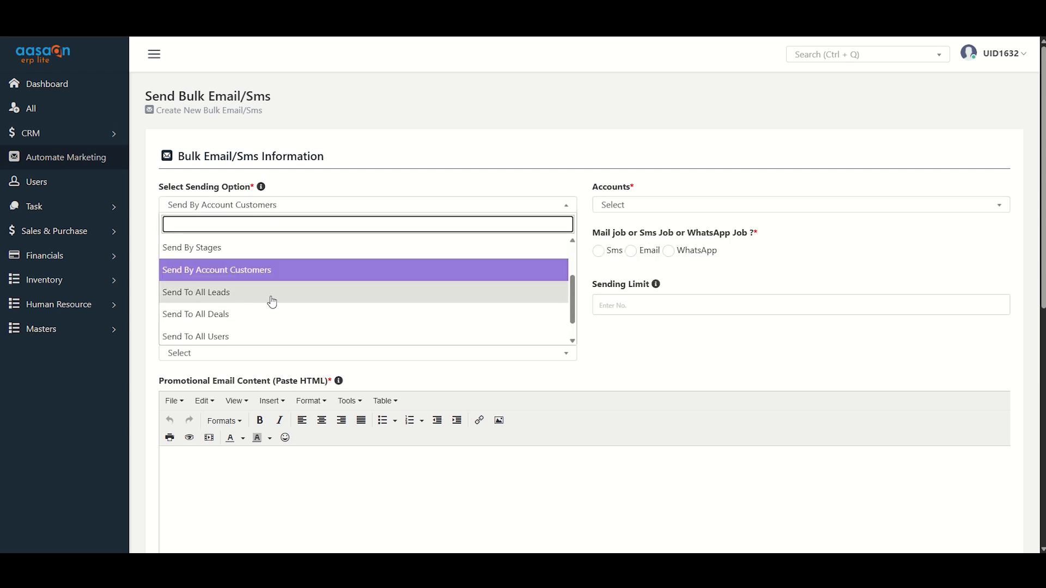
scroll(240, 346, "down", 1)
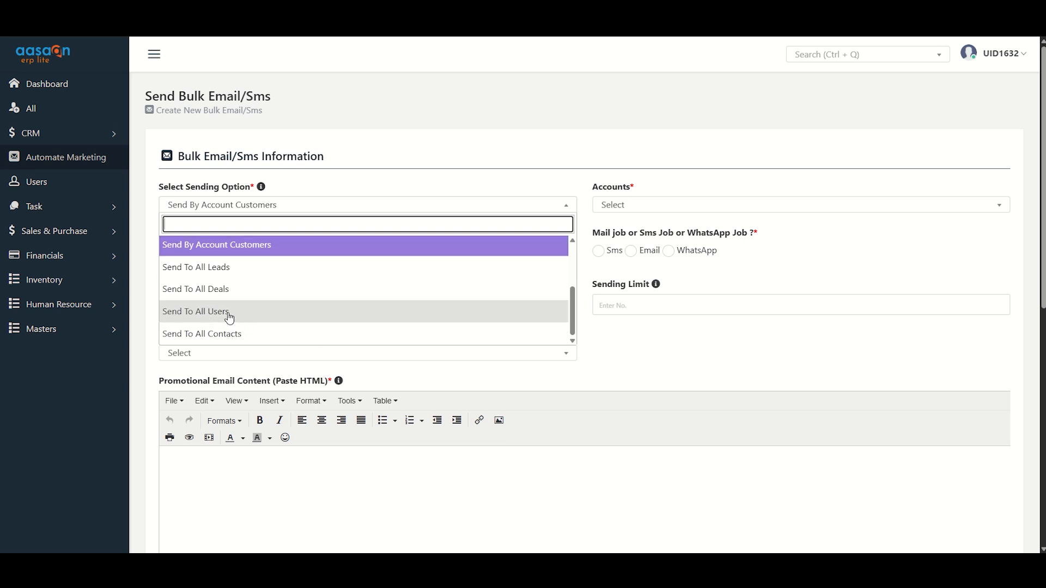
left_click(229, 316)
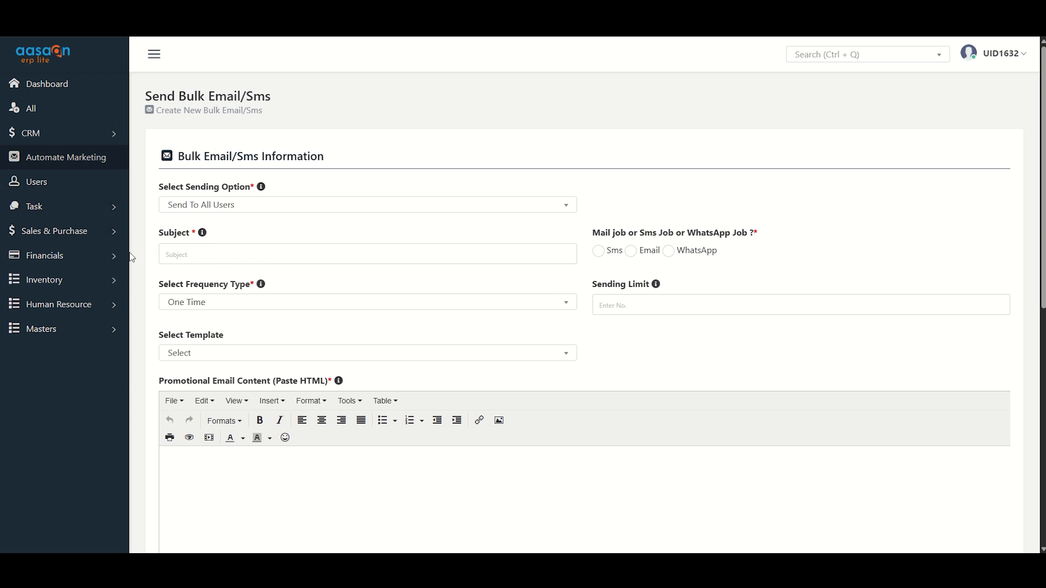
Enter Happy Holi as the subject and choose Email as the job type.
left_click(251, 249)
left_click(255, 303)
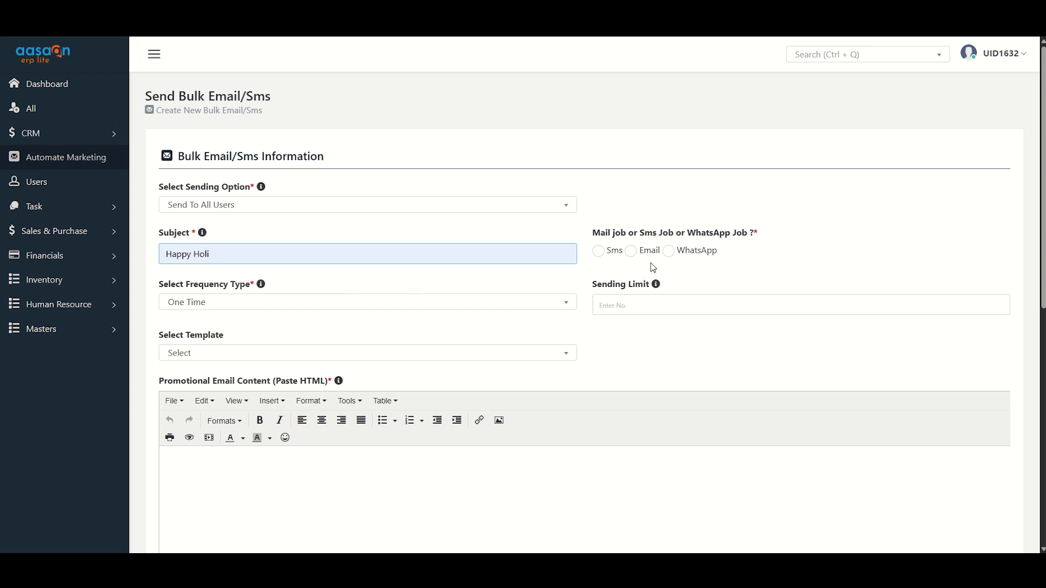
left_click(631, 251)
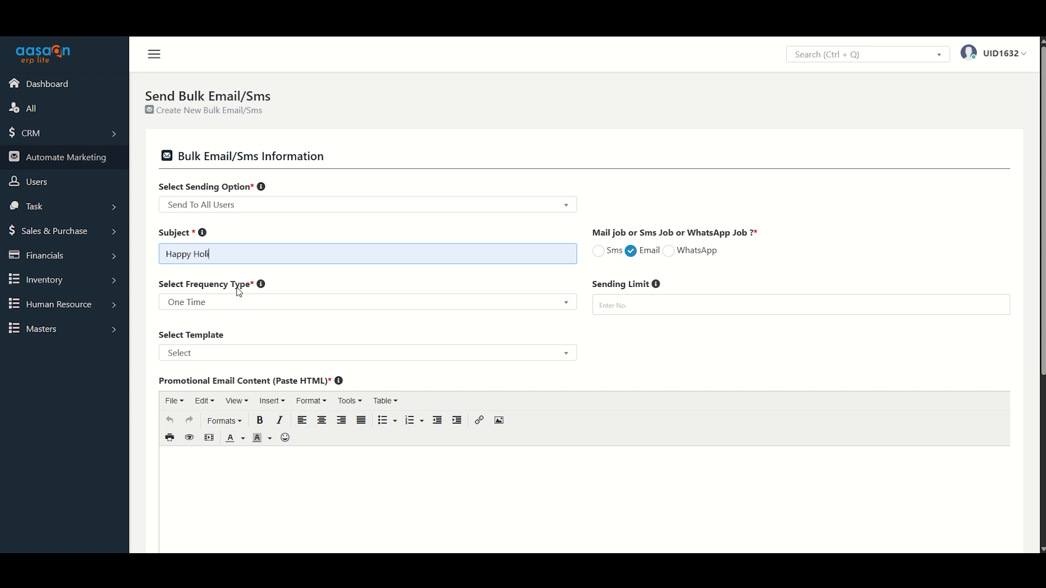
Try Recurring Type as the frequency type, and return it to One Time.
left_click(206, 311)
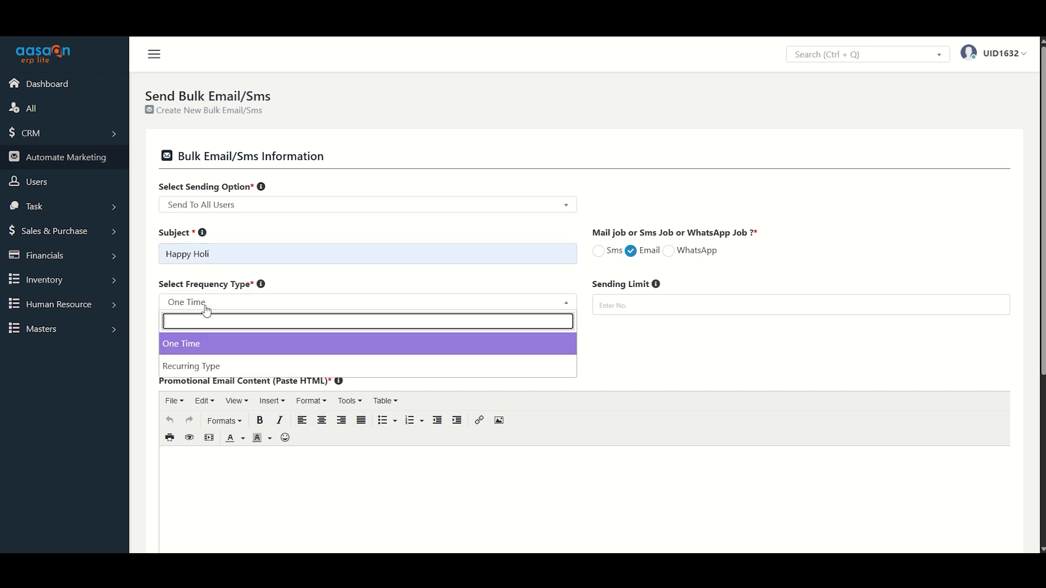
left_click(211, 364)
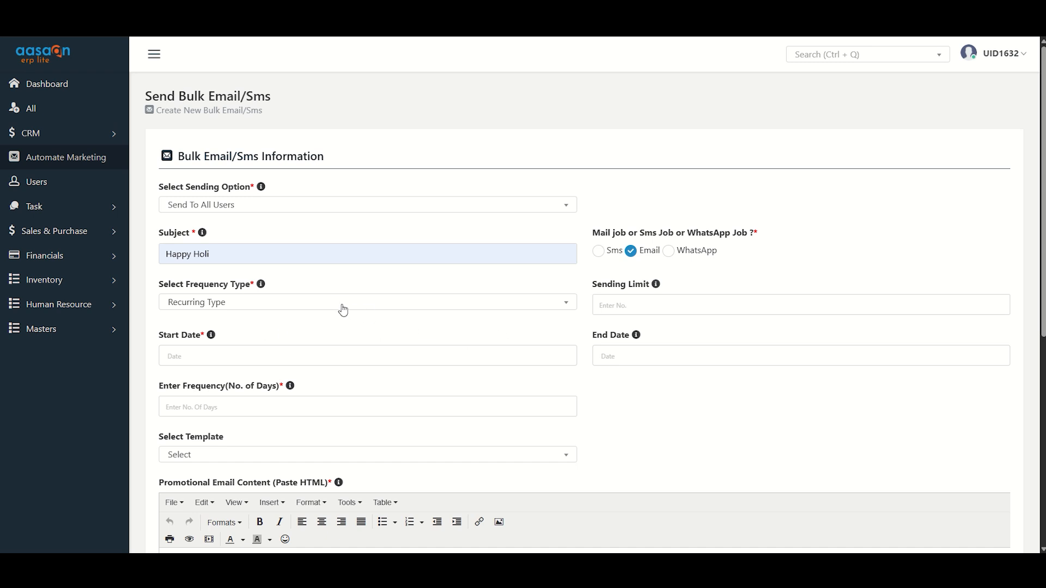
left_click(339, 303)
left_click(276, 344)
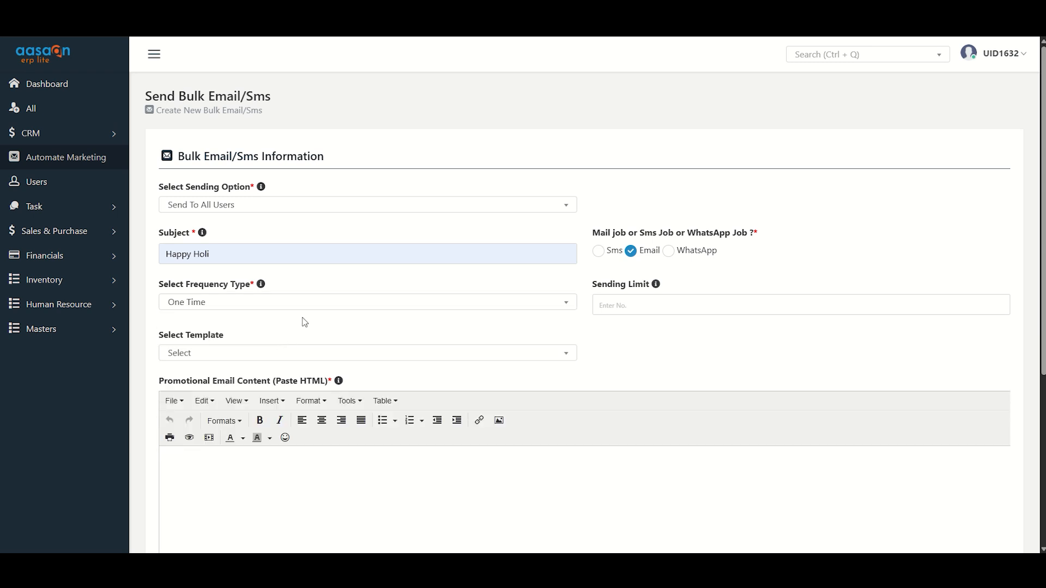
Set the frequency type to Recurring Type, running from 12/03/2025 to 14/03/2025.
left_click(298, 303)
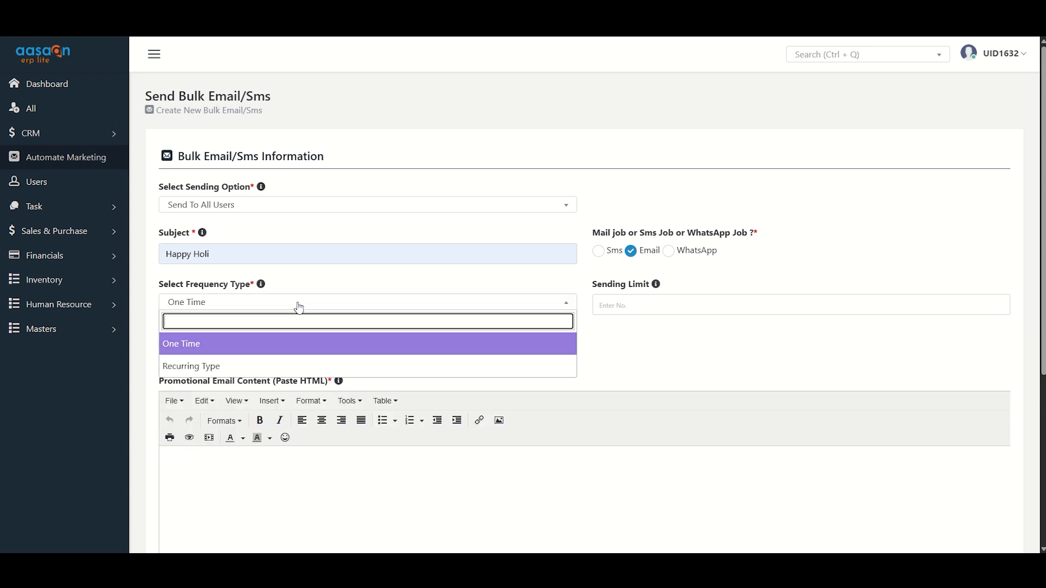
left_click(212, 367)
left_click(184, 355)
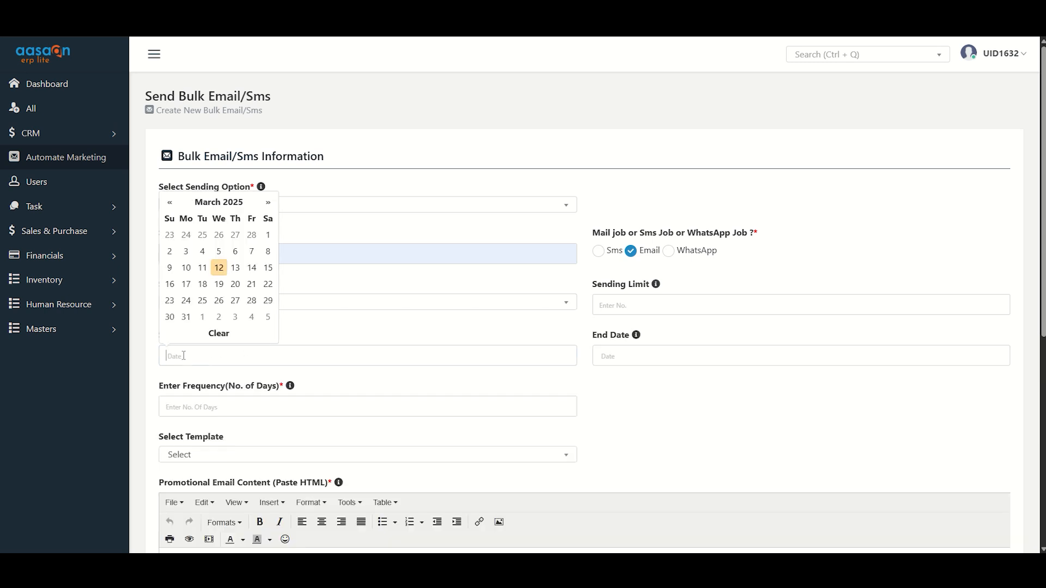
left_click(219, 268)
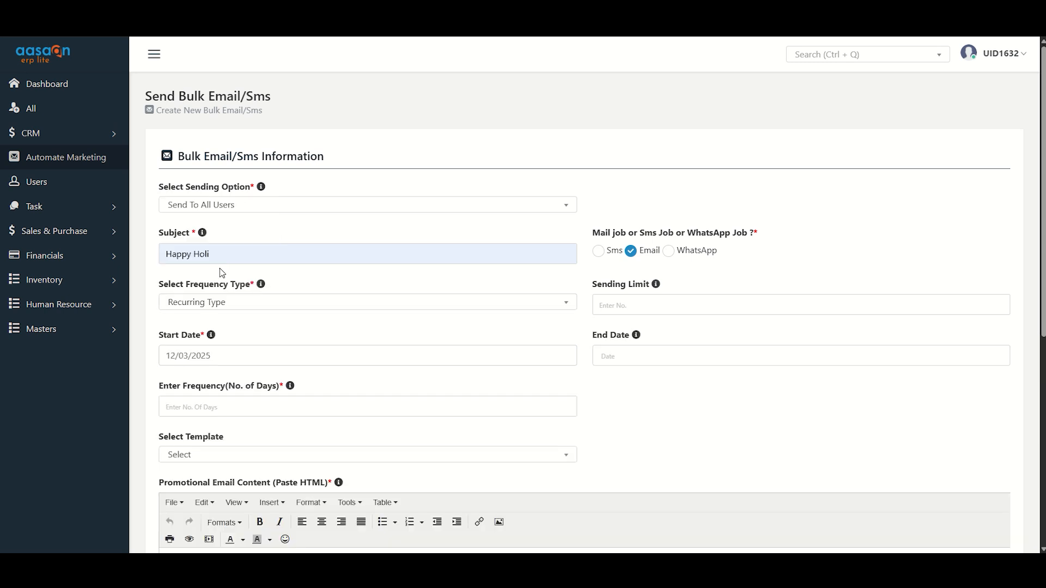
left_click(616, 357)
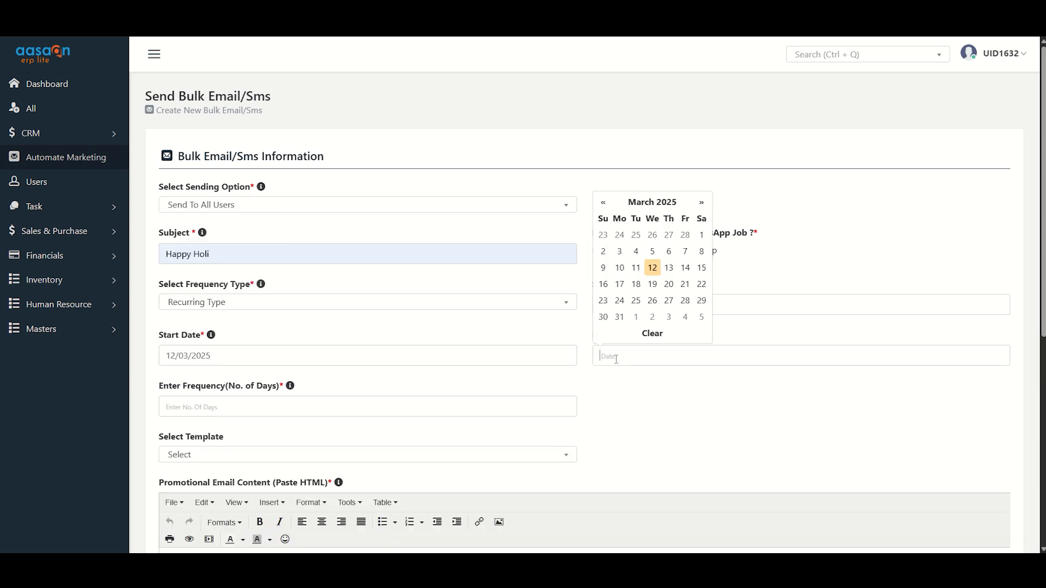
left_click(684, 269)
Set the sending limit to 1 and the frequency to 1 day.
left_click(624, 307)
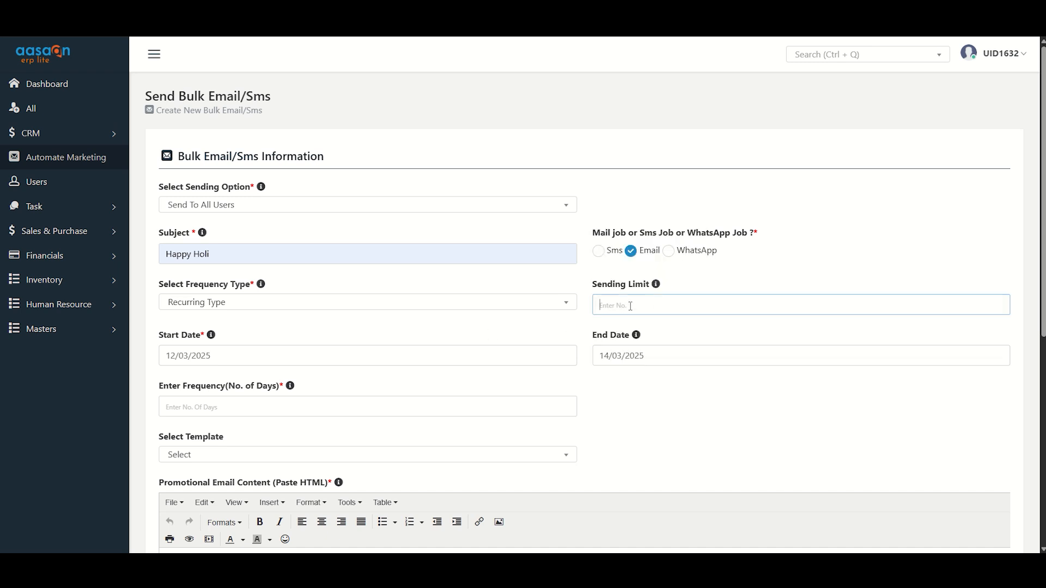
type("1")
left_click(186, 412)
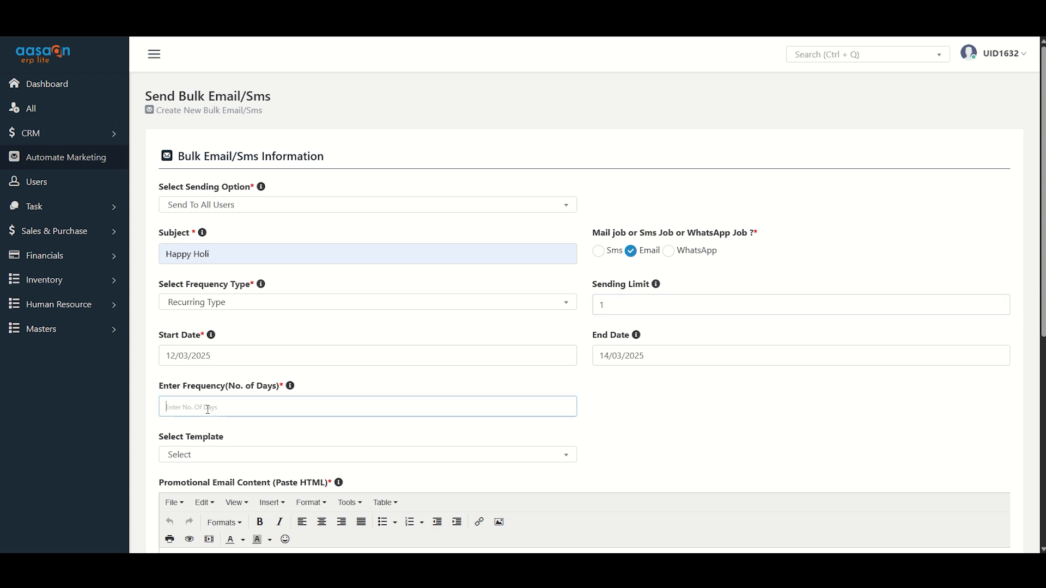
type("1")
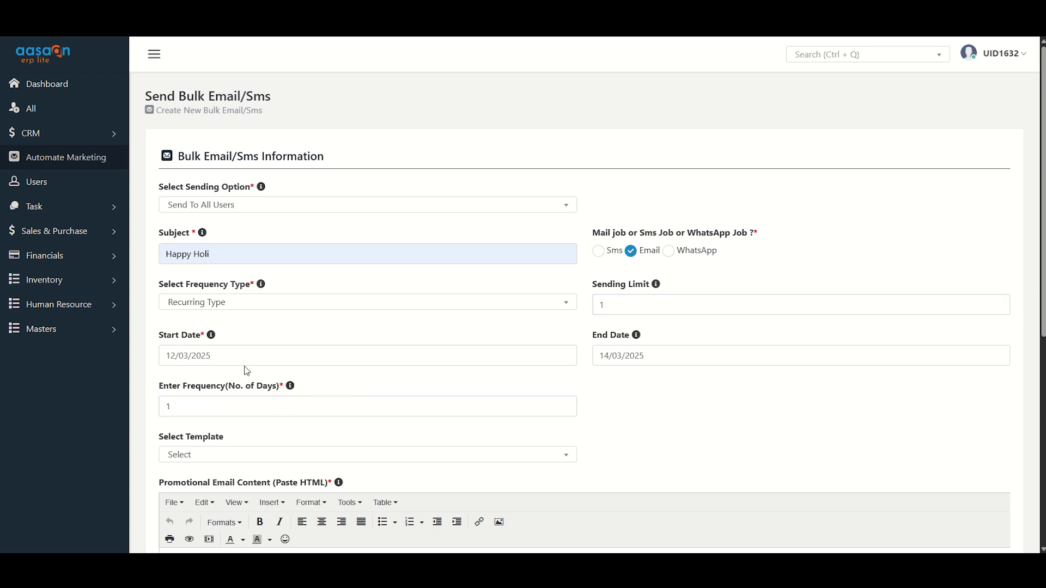
left_click(183, 356)
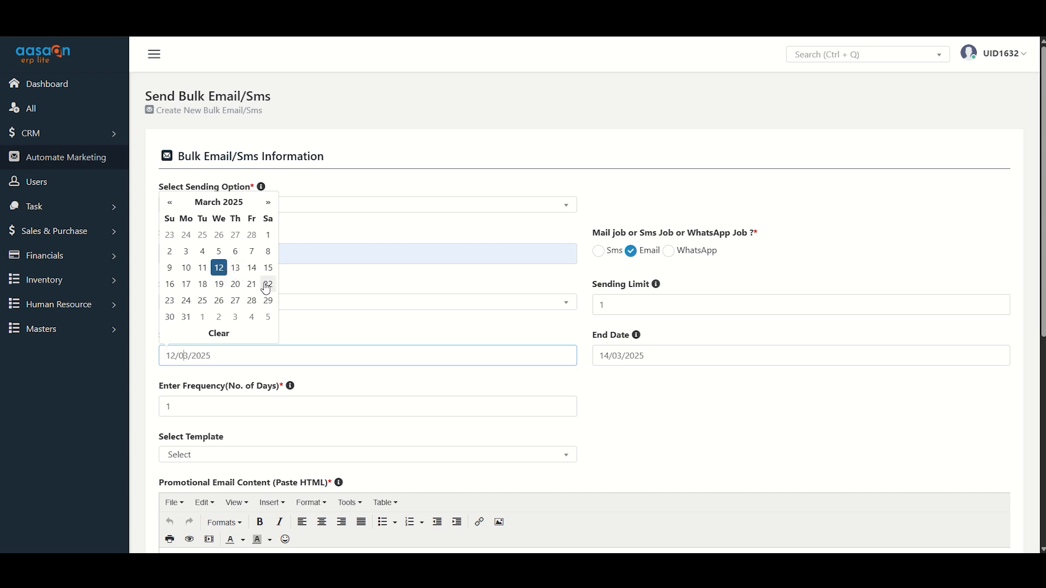
left_click(440, 342)
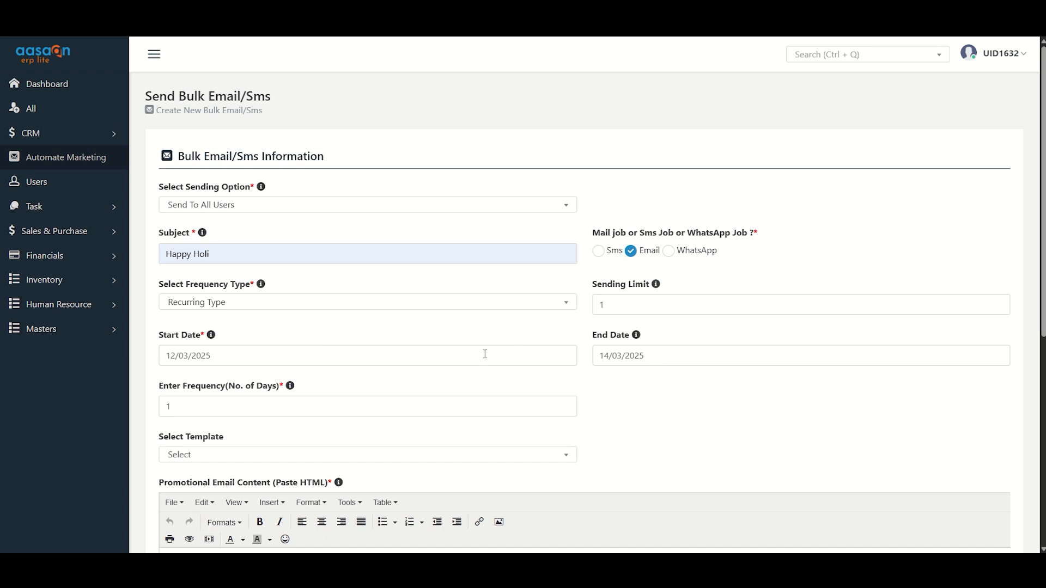
left_click(650, 357)
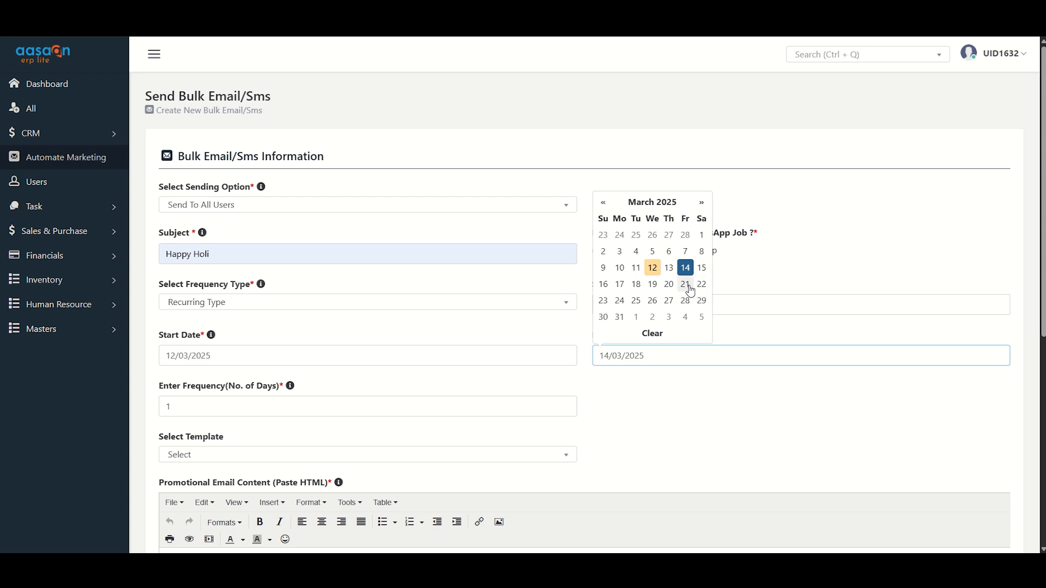
left_click(649, 387)
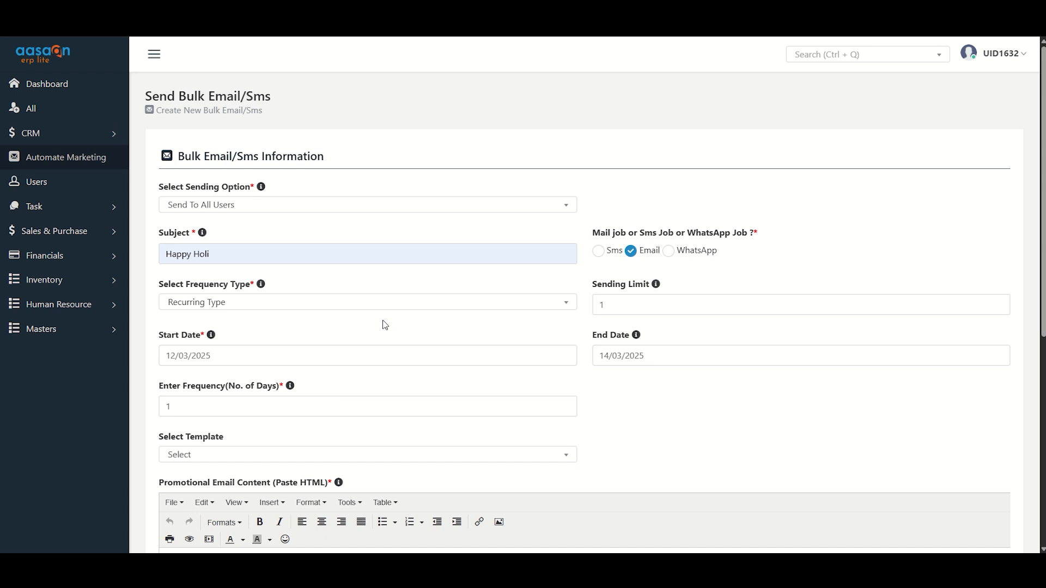
Try the Welcome To template for the email content, and reset the template choice to Select.
scroll(386, 323, "down", 2)
scroll(379, 350, "down", 2)
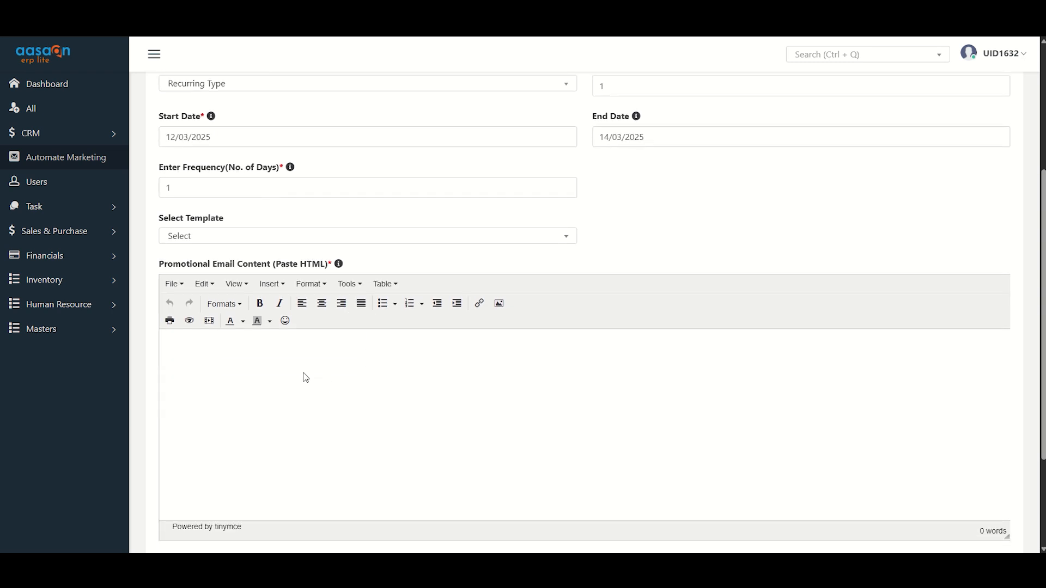
scroll(272, 324, "down", 1)
left_click(239, 181)
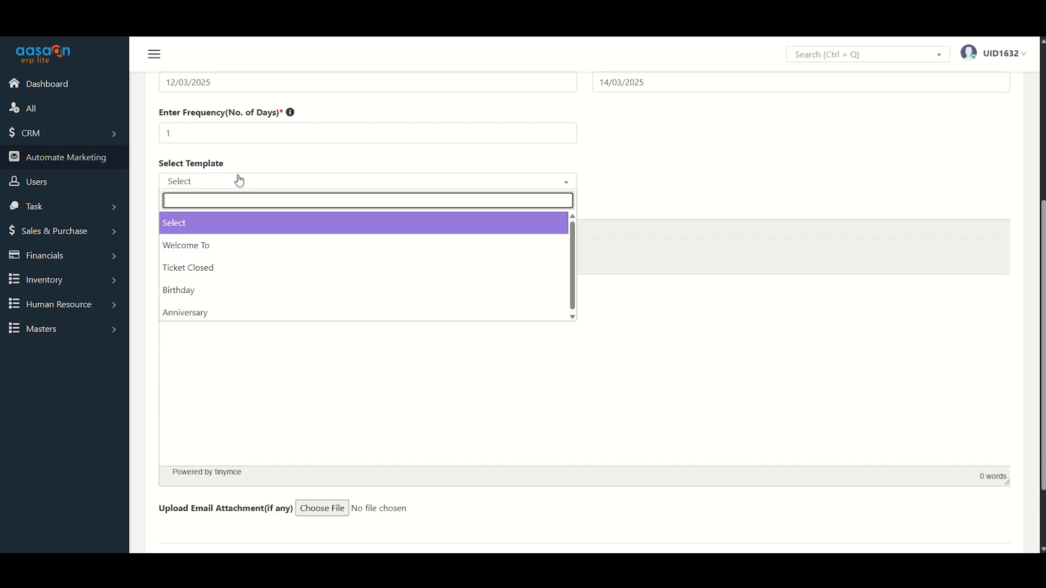
left_click(243, 244)
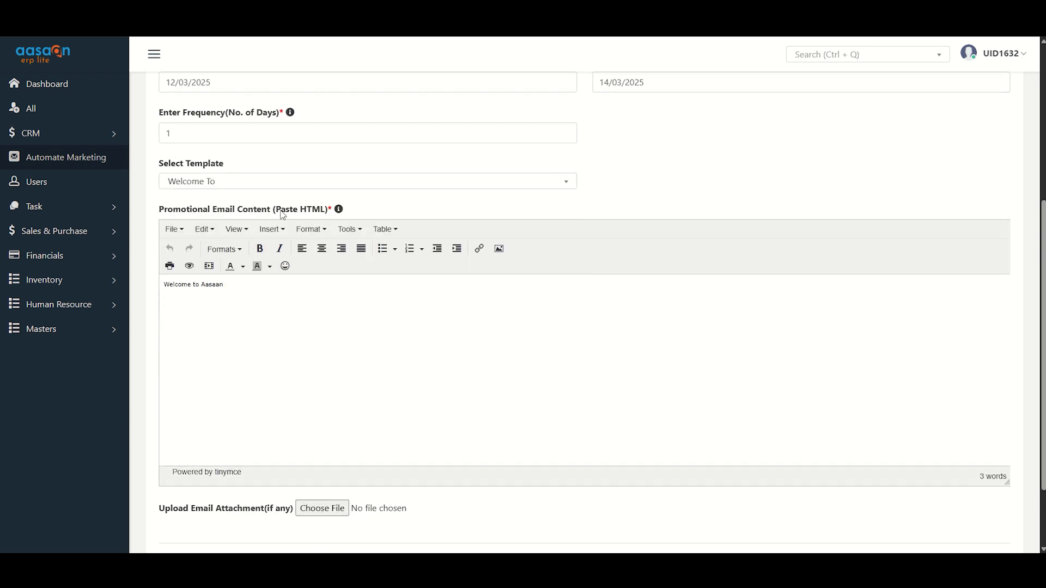
left_click(269, 182)
left_click(262, 223)
Paste the prepared Holi offer message as the promotional email content and submit the bulk email job.
left_click(283, 317)
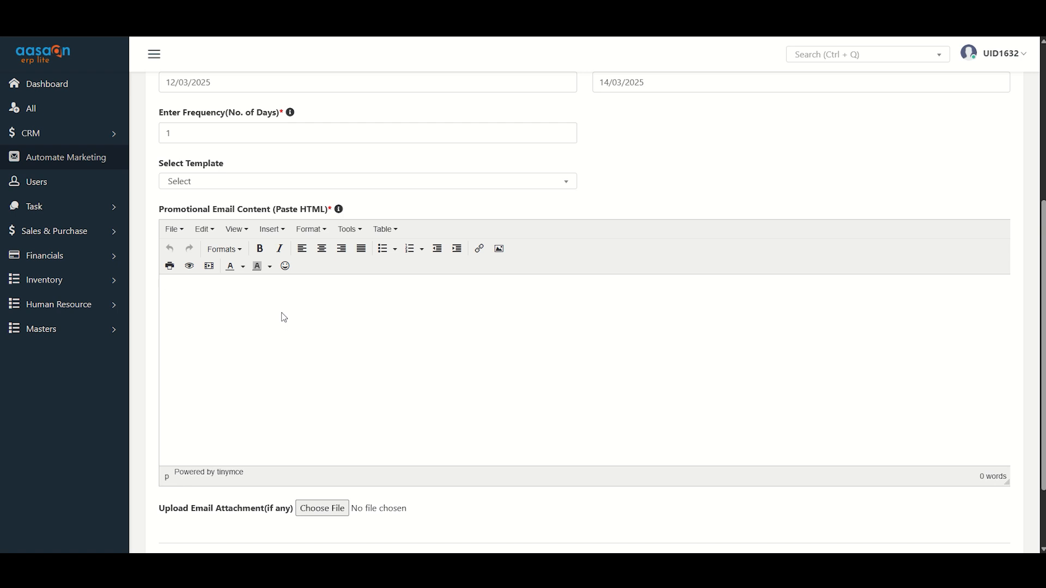
type("Dear Users, Happy Holi! May your life be filled with colors of joy, prosperity, and happiness. To make this festival even more special, we invite you to Aassan for a colorful shopping experience with exciting Holi offers! What's in store for you? Exclusive Discounts on your favorite products Special Holi Bundles curated just for you Surprise Gifts & More – because you deserve it! Visit us at: 17A/35, top Floor, West, Rohtak Rd, West Punjabi Bagh, Punjabi Bagh, New Delhi Offer Valid Till: 18-03-2025 Come, celebrate the festival of colors with amazing deals & festive vibes! Don't miss out! Bring your friends & family and let's make this Holi unforgettable! See you soon! Warm Regards, Aasaan Services Splash into the joy of Holi with colors, smiles, and savings!")
scroll(347, 340, "down", 1)
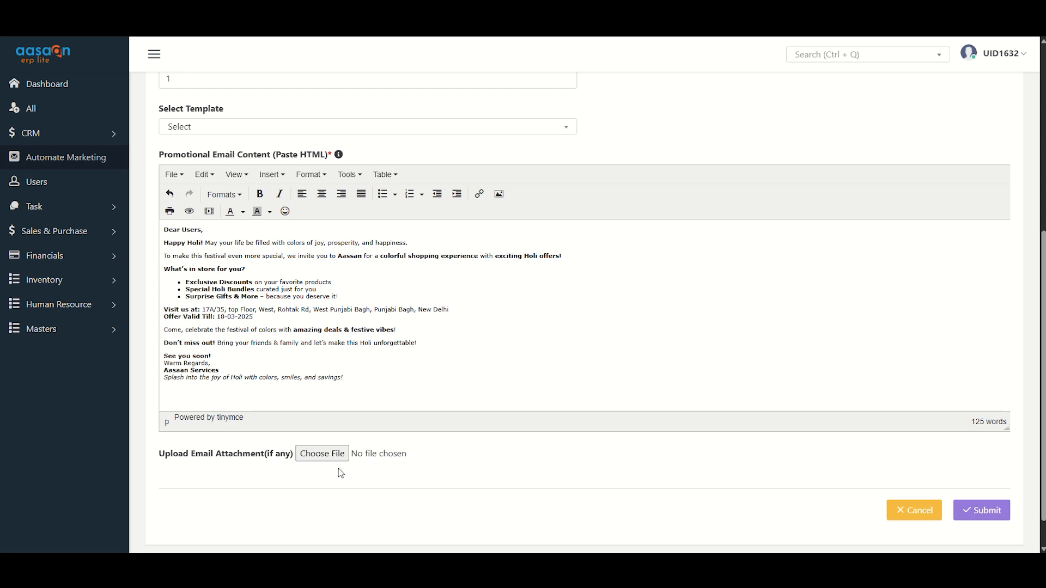
left_click(973, 514)
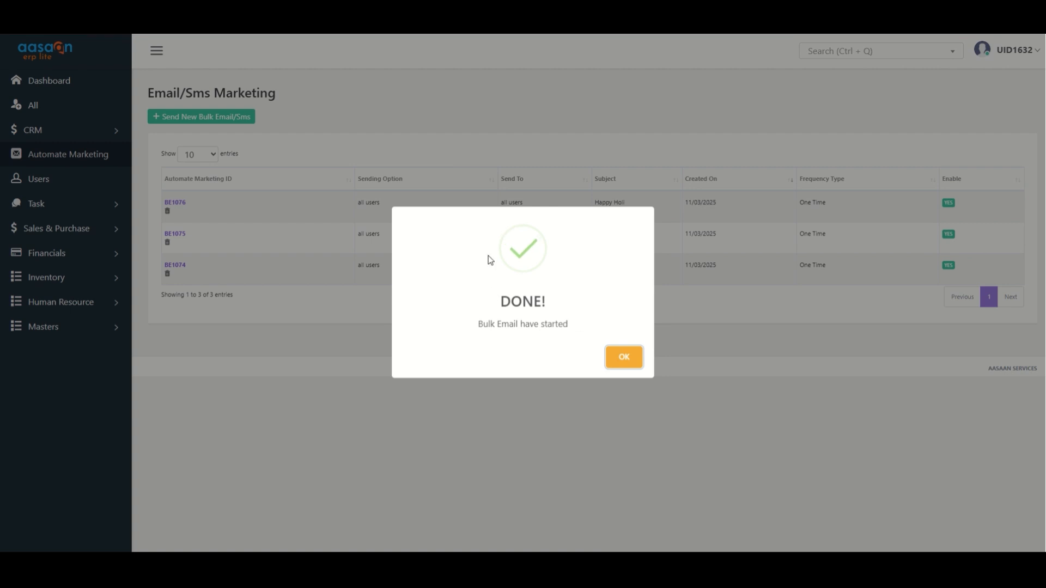
left_click(624, 358)
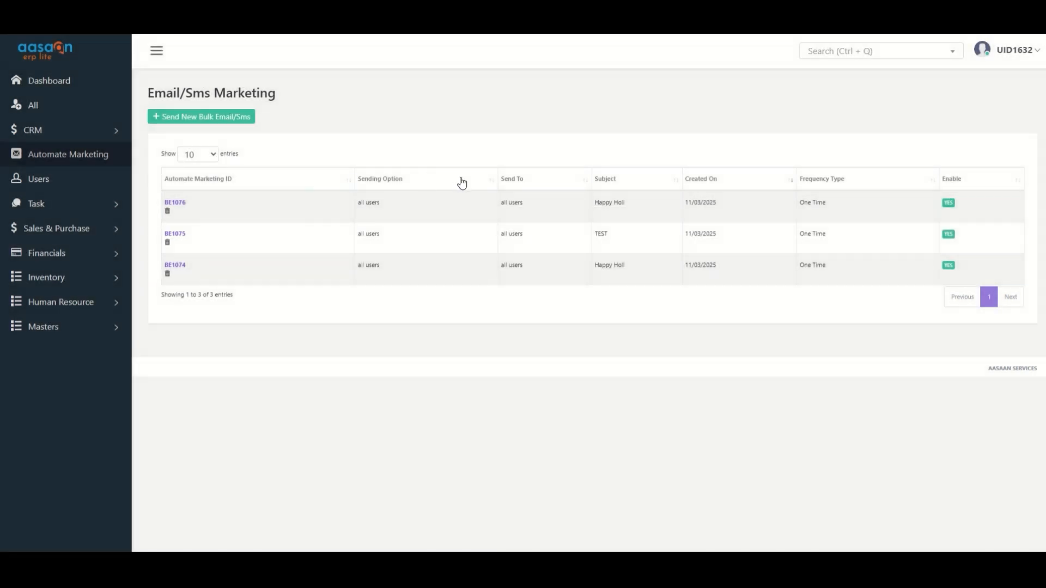